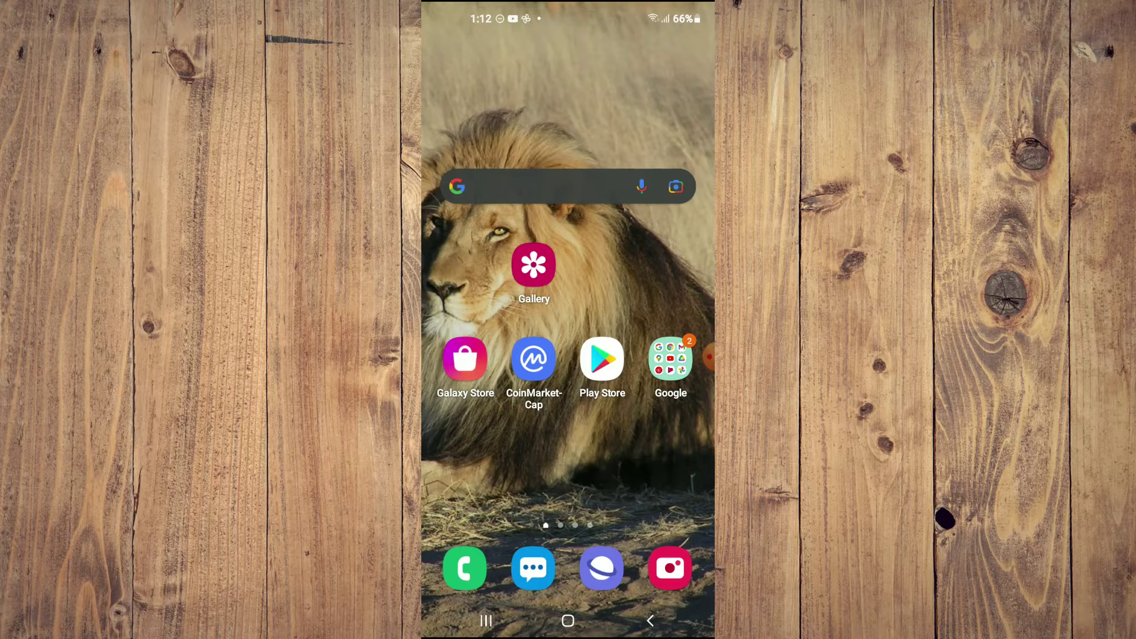
Open the app drawer and page back to the first page with Settings, Gallery and Clock.
drag(568, 462, 568, 222)
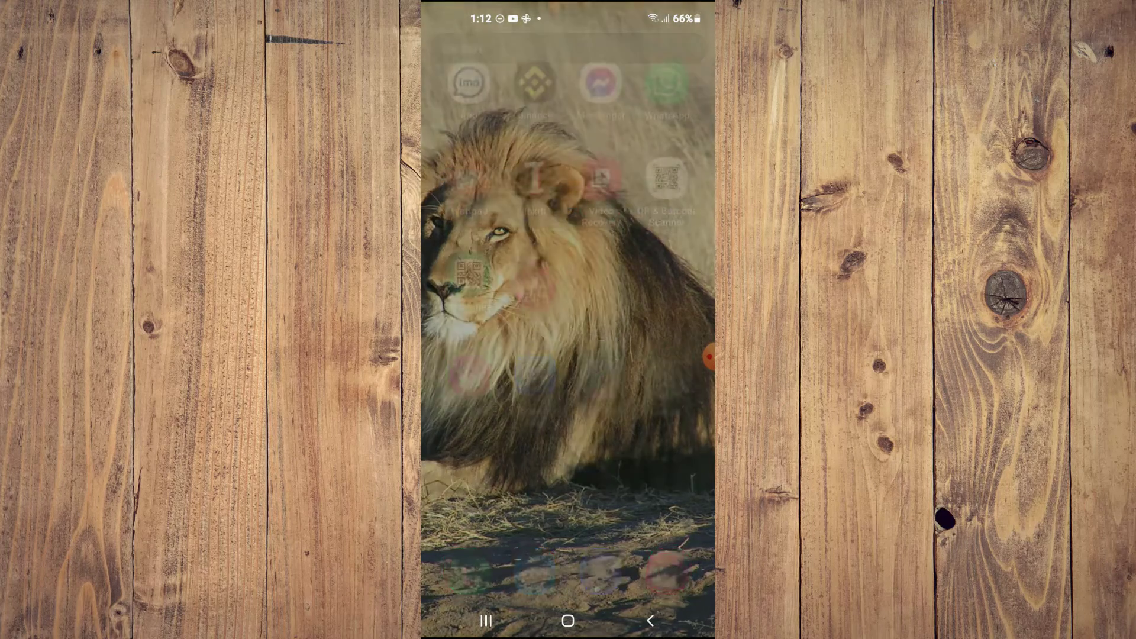
drag(675, 266, 461, 267)
drag(461, 355, 674, 355)
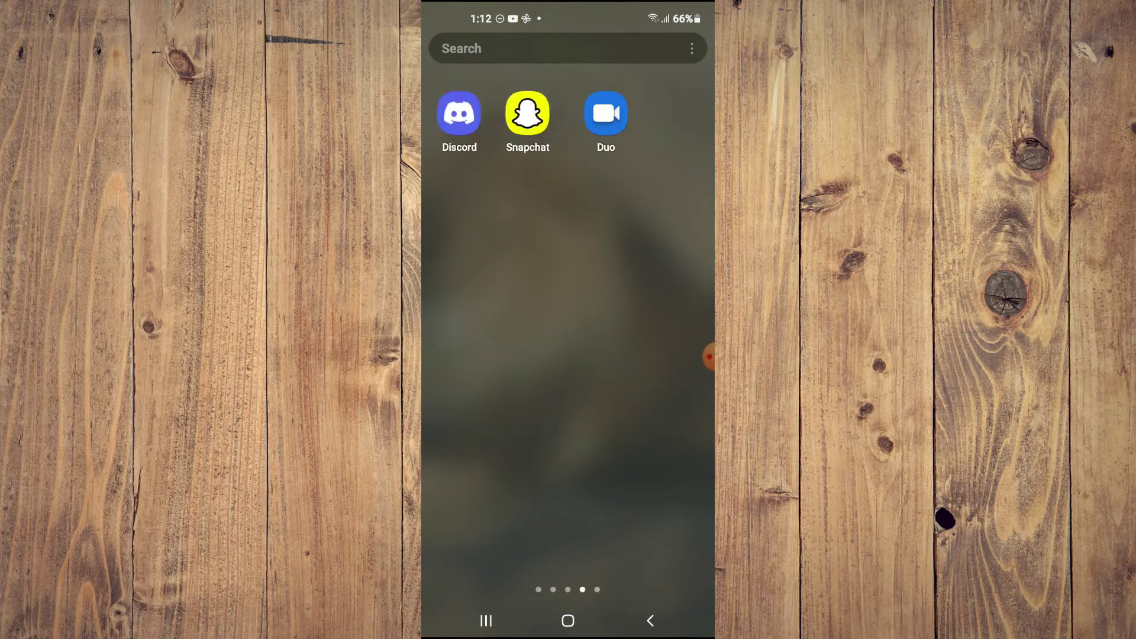
drag(461, 354, 675, 355)
drag(461, 356, 675, 354)
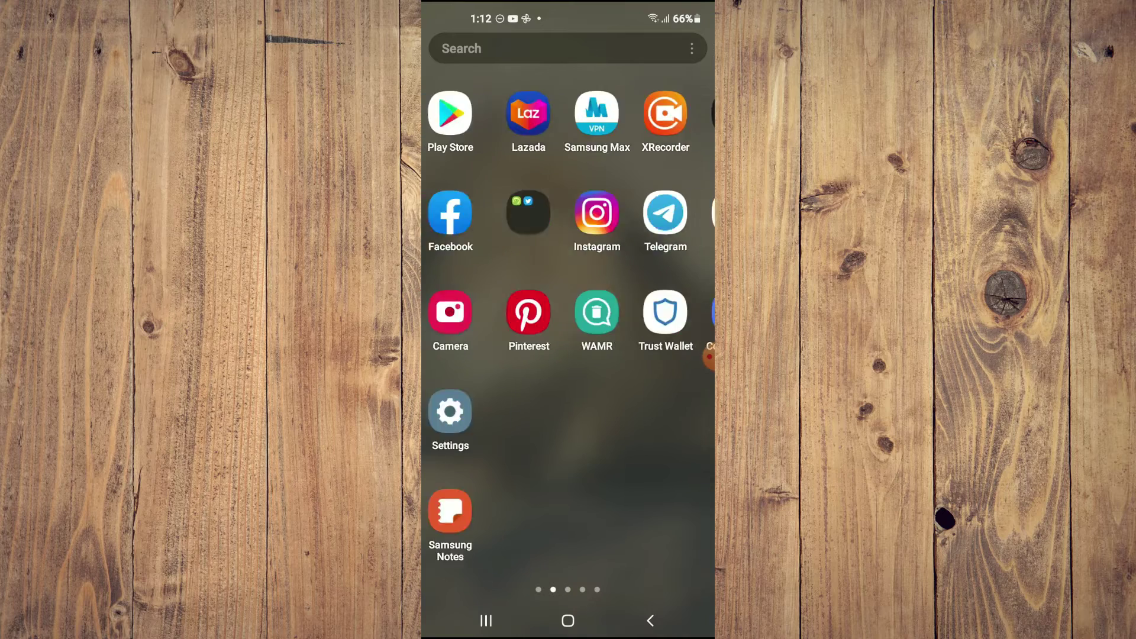
drag(462, 355, 674, 356)
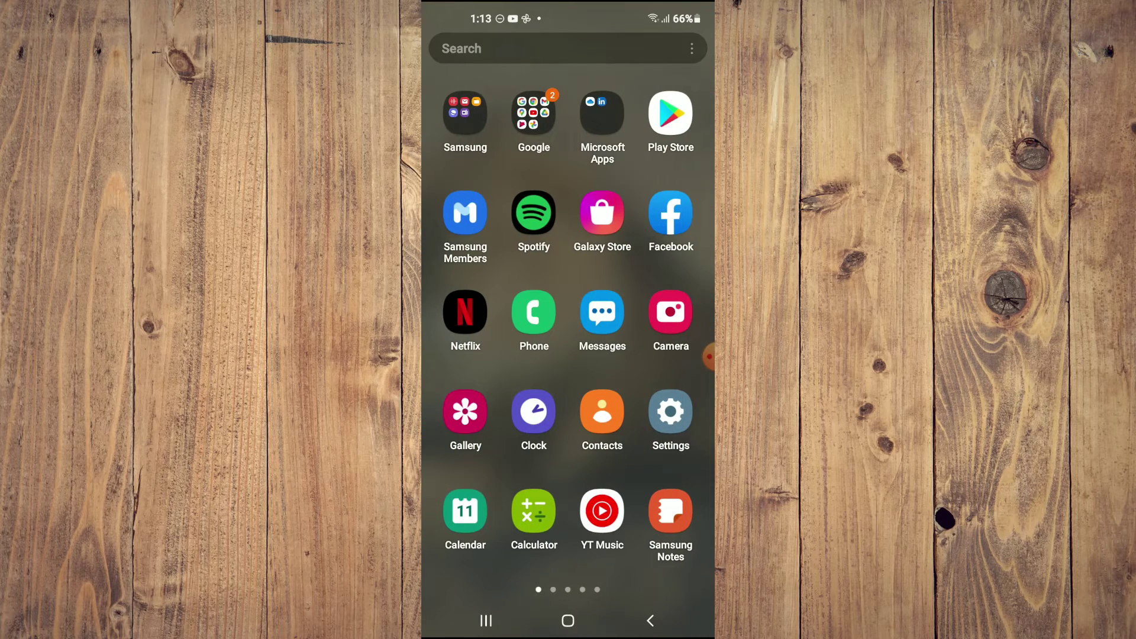
Launch Settings and go to the Lock screen page.
click(670, 411)
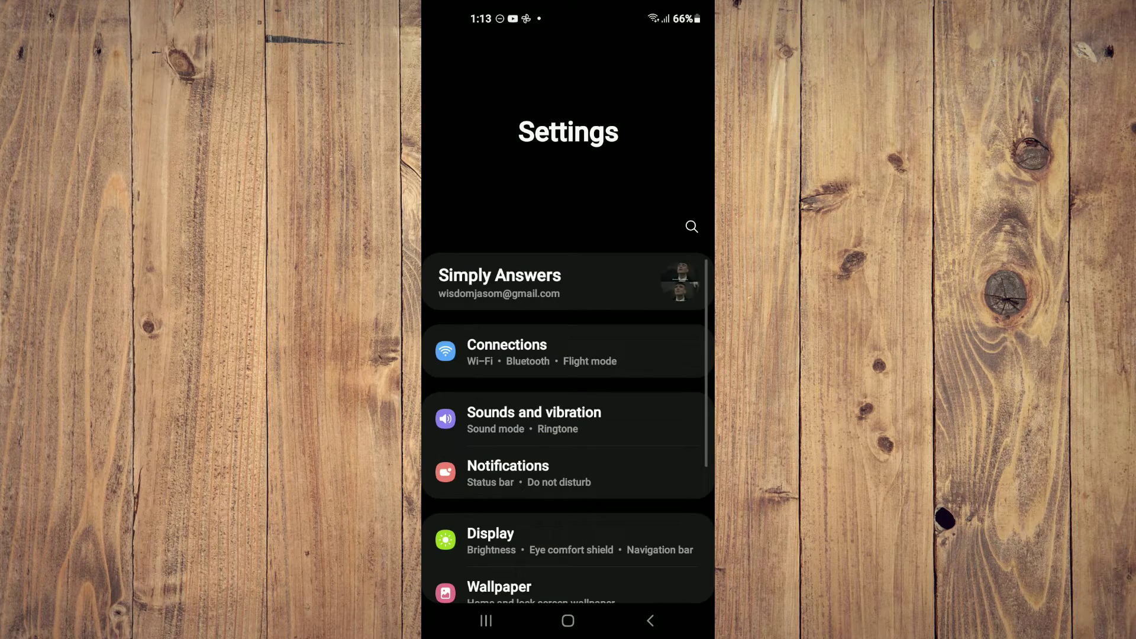
scroll(568, 400, down, 5)
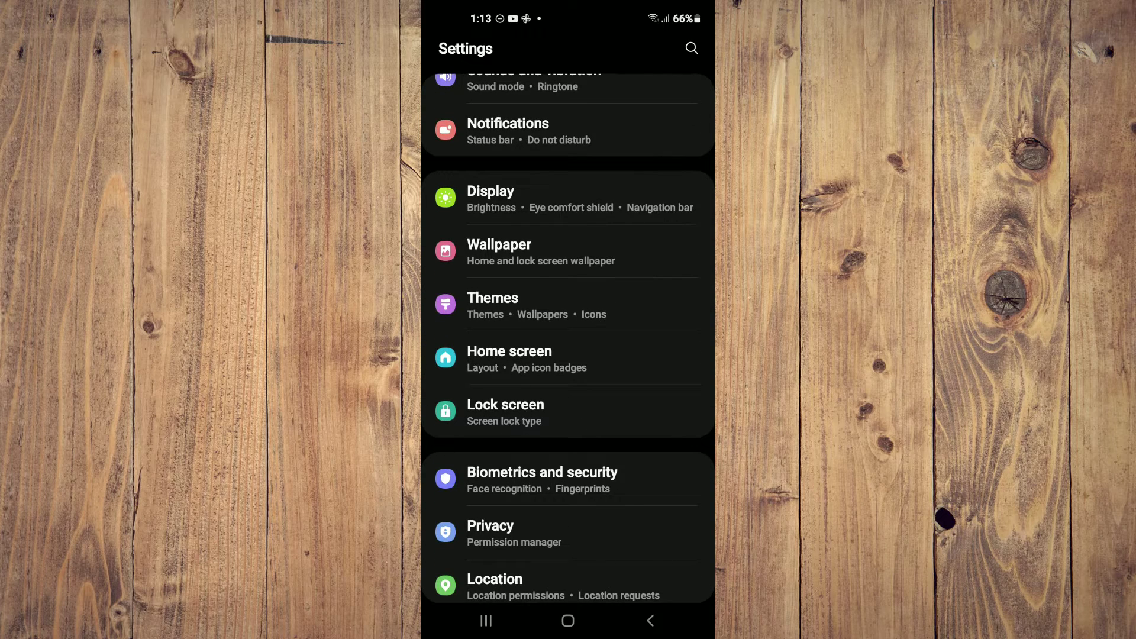
click(568, 412)
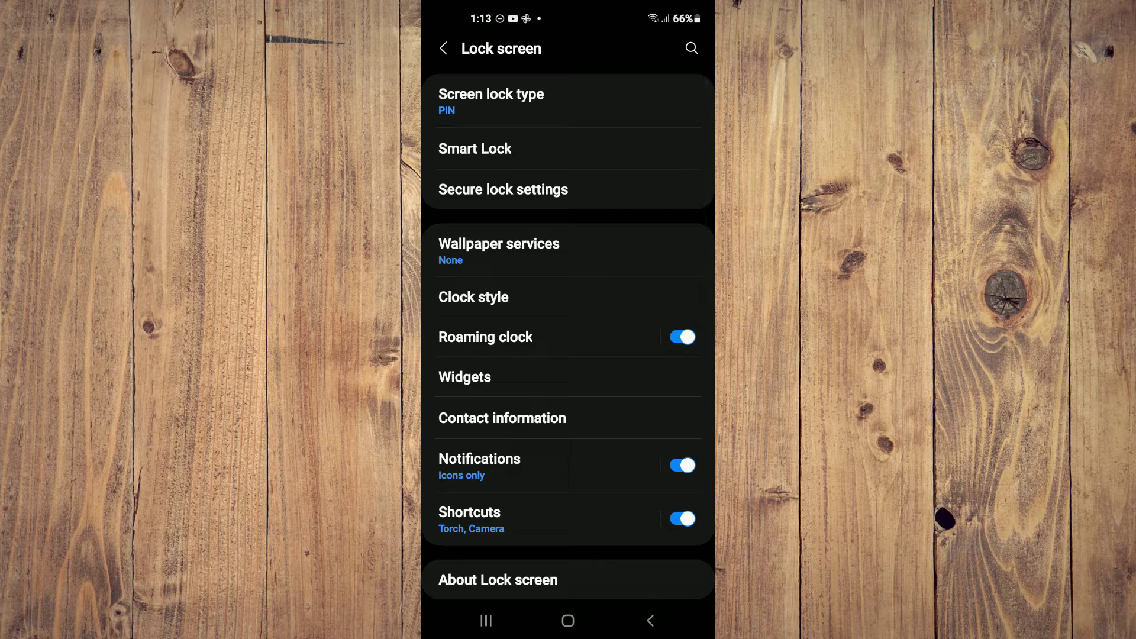
Preview the left-aligned, analog and dotted analog clock styles, then choose centered digital.
click(568, 296)
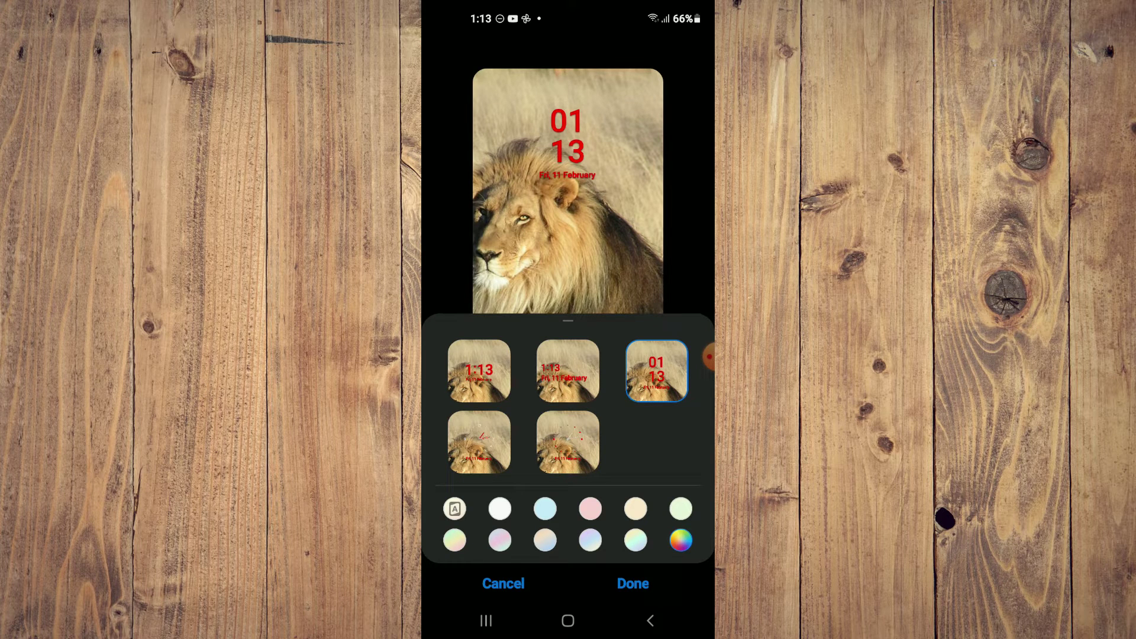
click(568, 371)
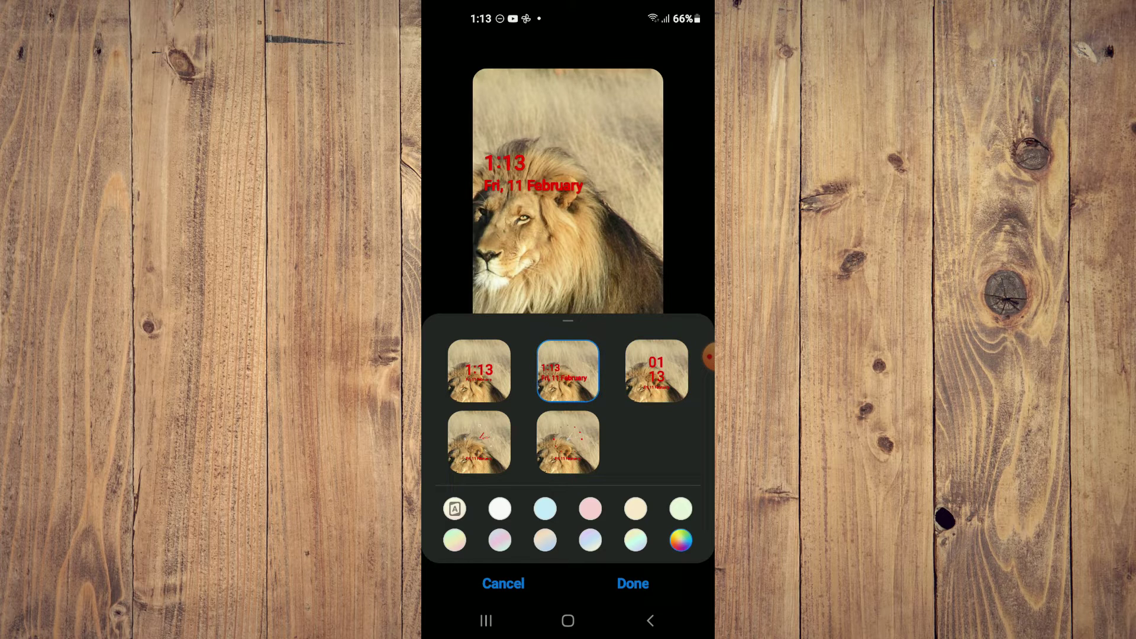
click(479, 371)
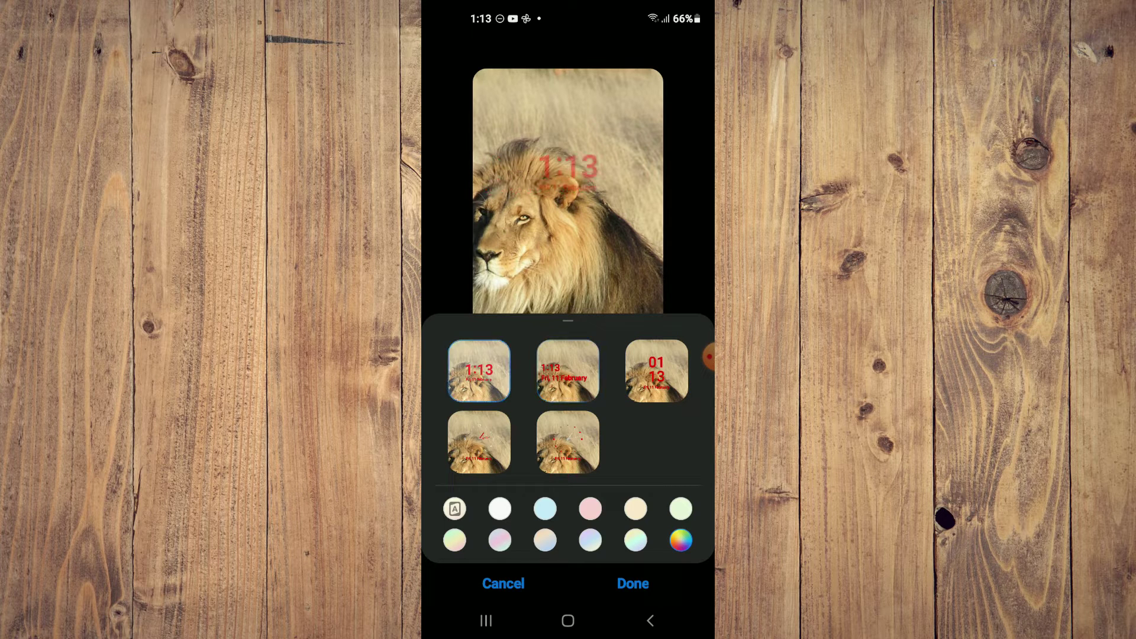
click(480, 442)
click(568, 442)
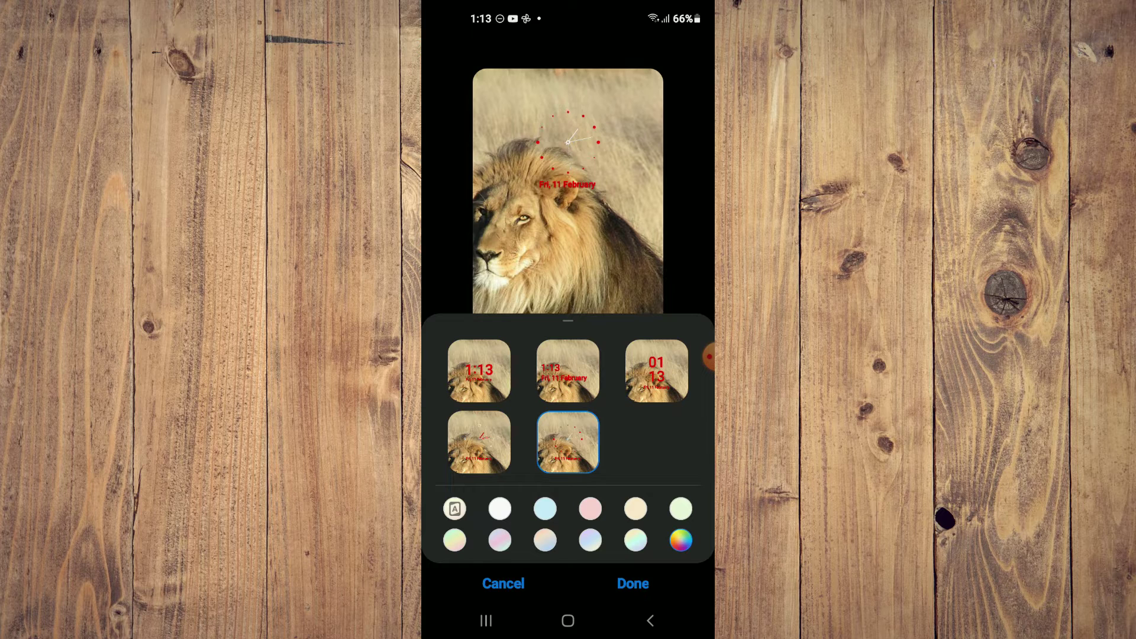
click(479, 371)
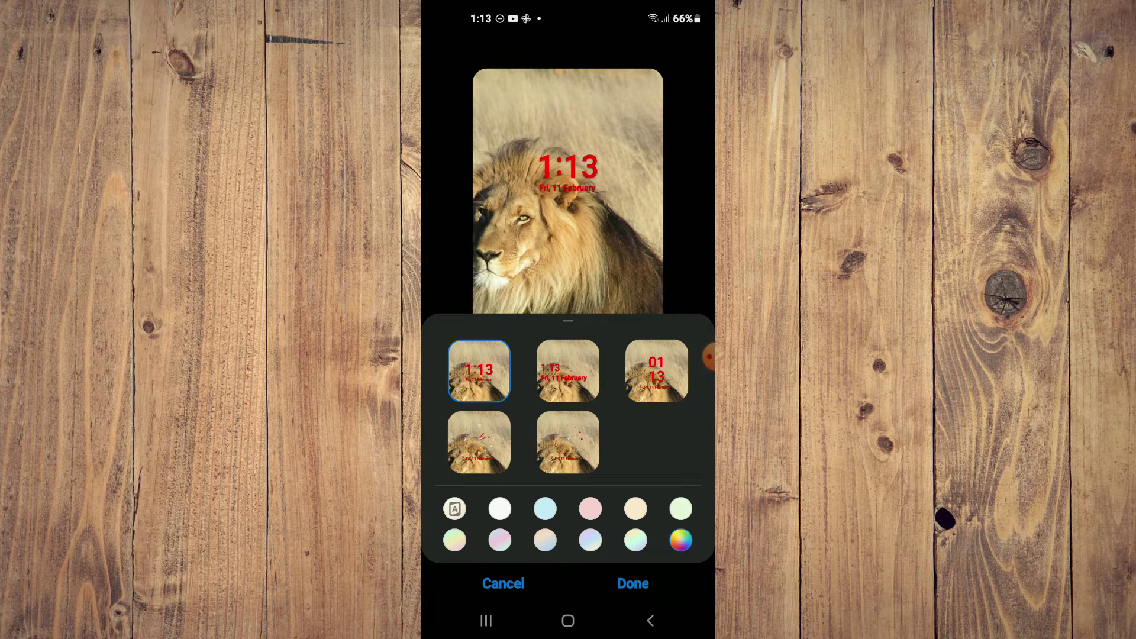
Try the white, pink and neighbouring colour swatches, then bring up the full colour grid.
click(546, 508)
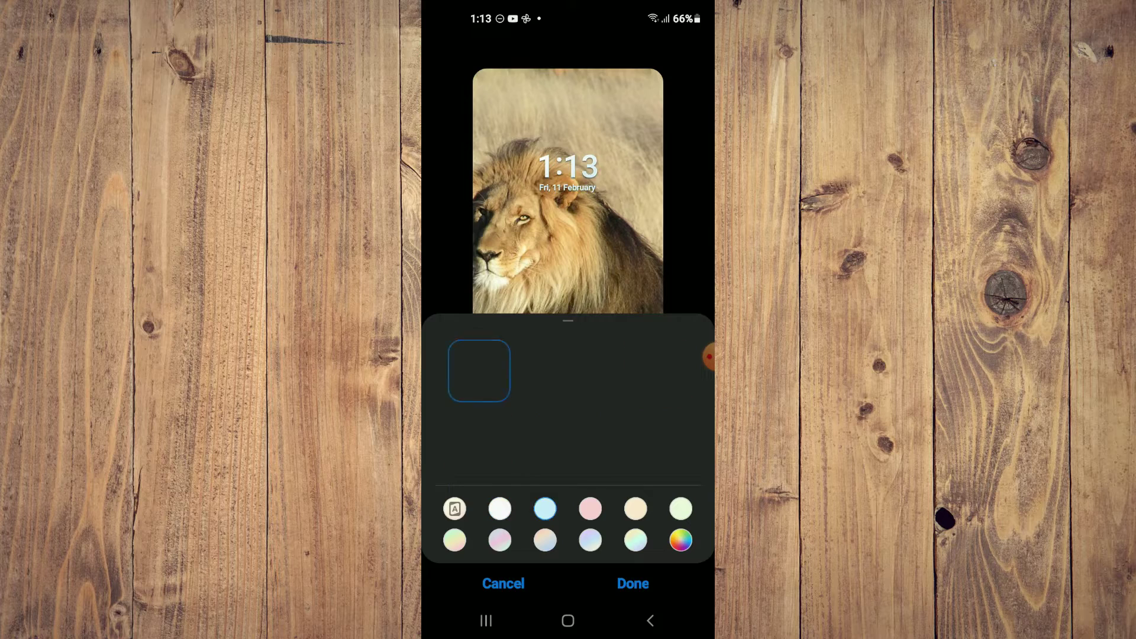
click(590, 507)
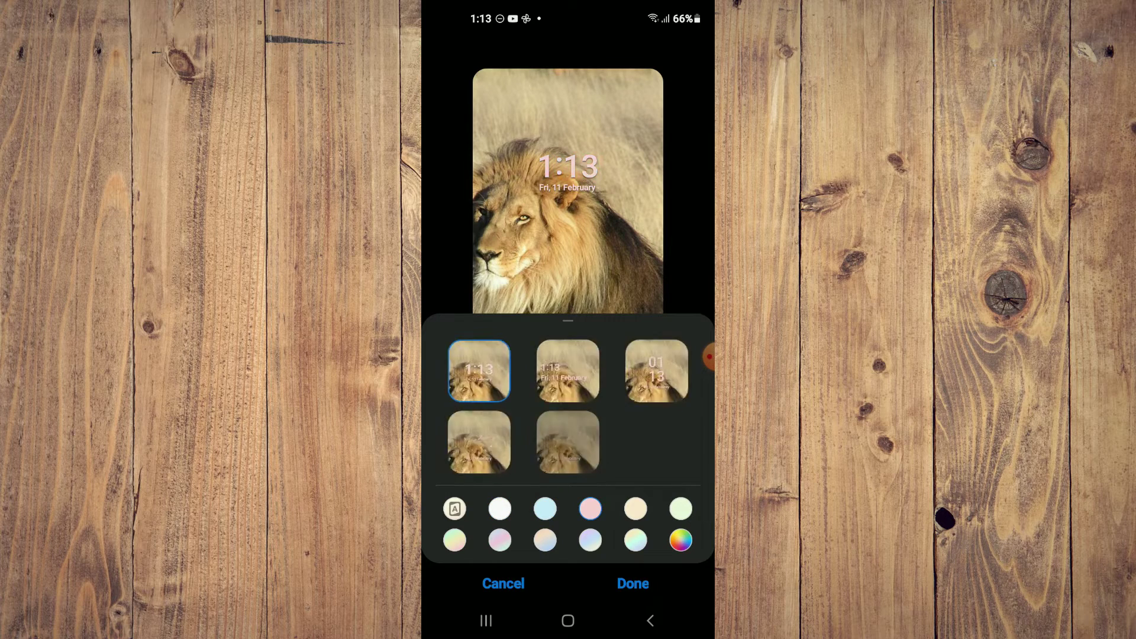
click(635, 508)
click(680, 507)
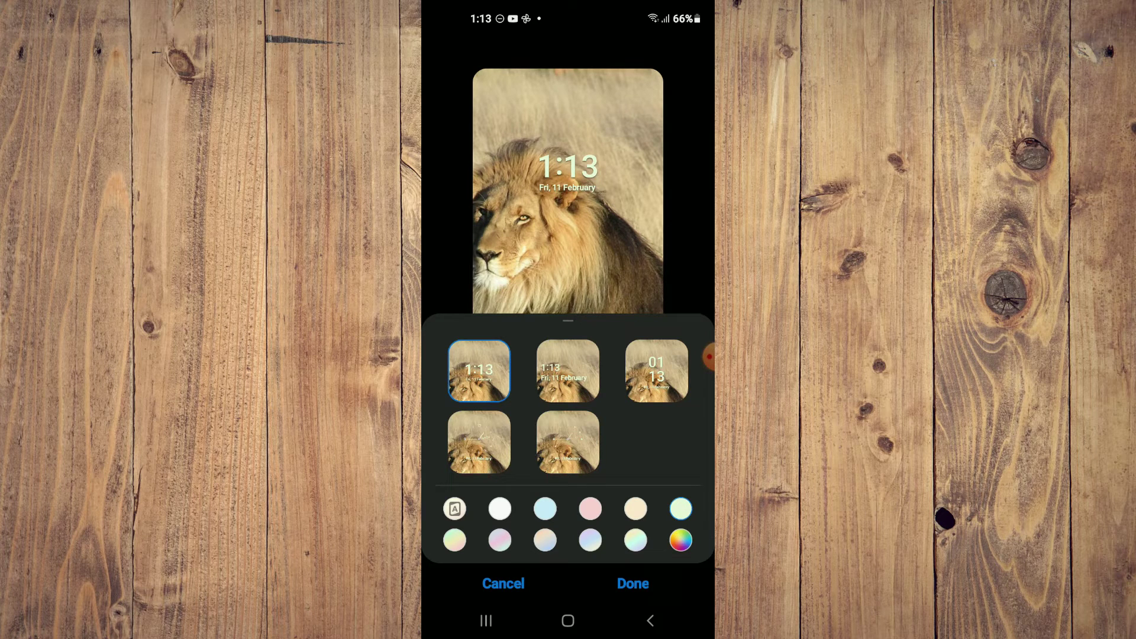
click(680, 541)
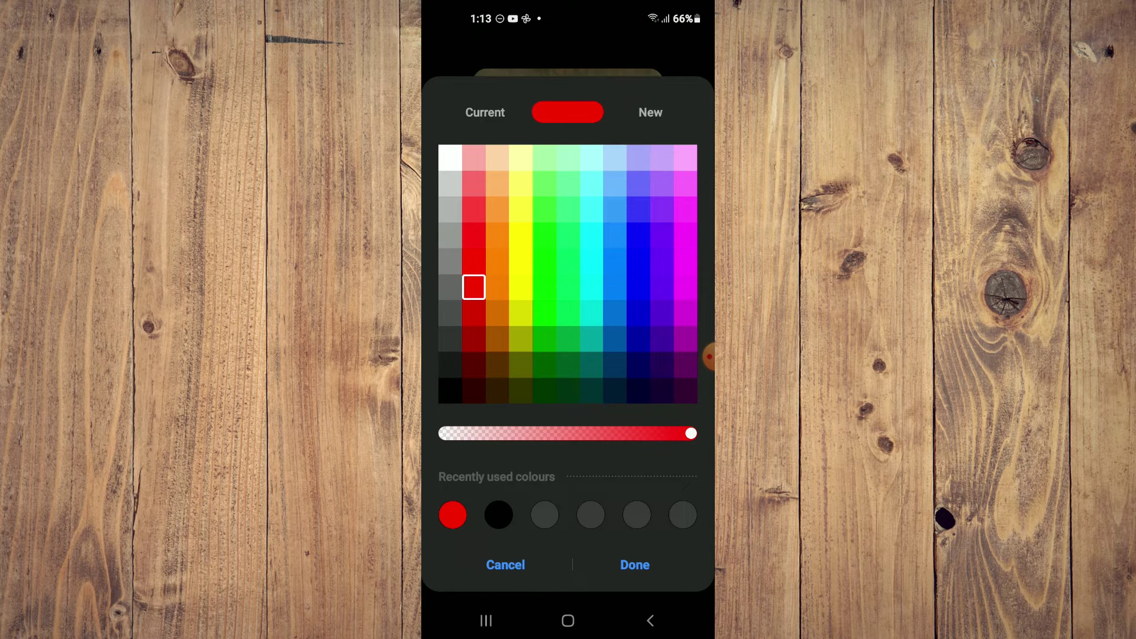
Pick the bright green cell in the colour grid and confirm it.
click(544, 287)
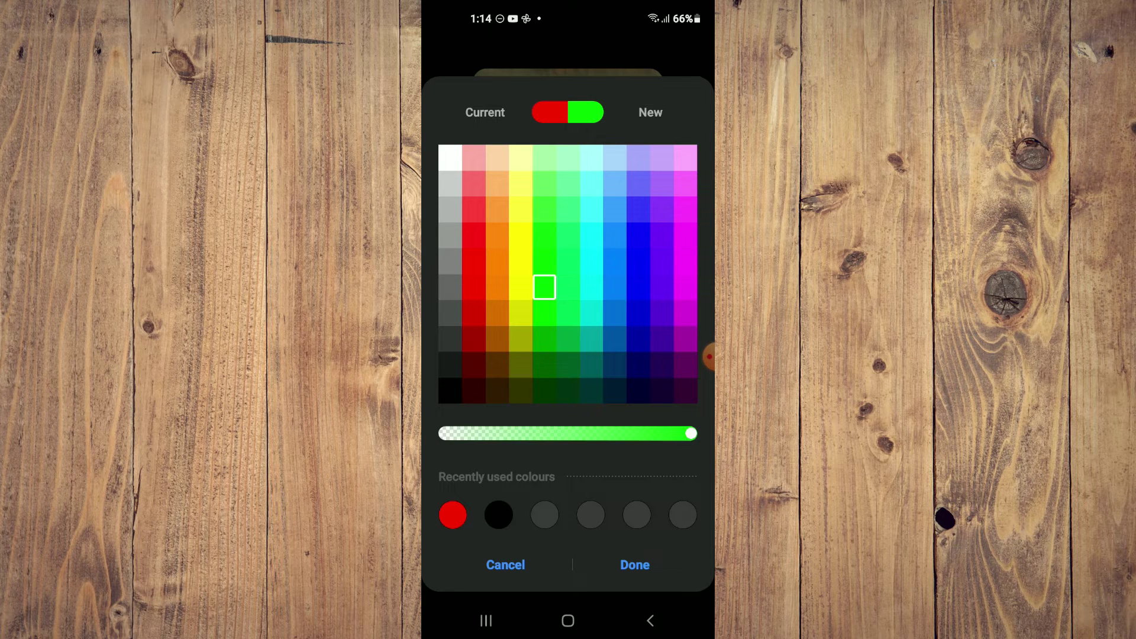
click(635, 565)
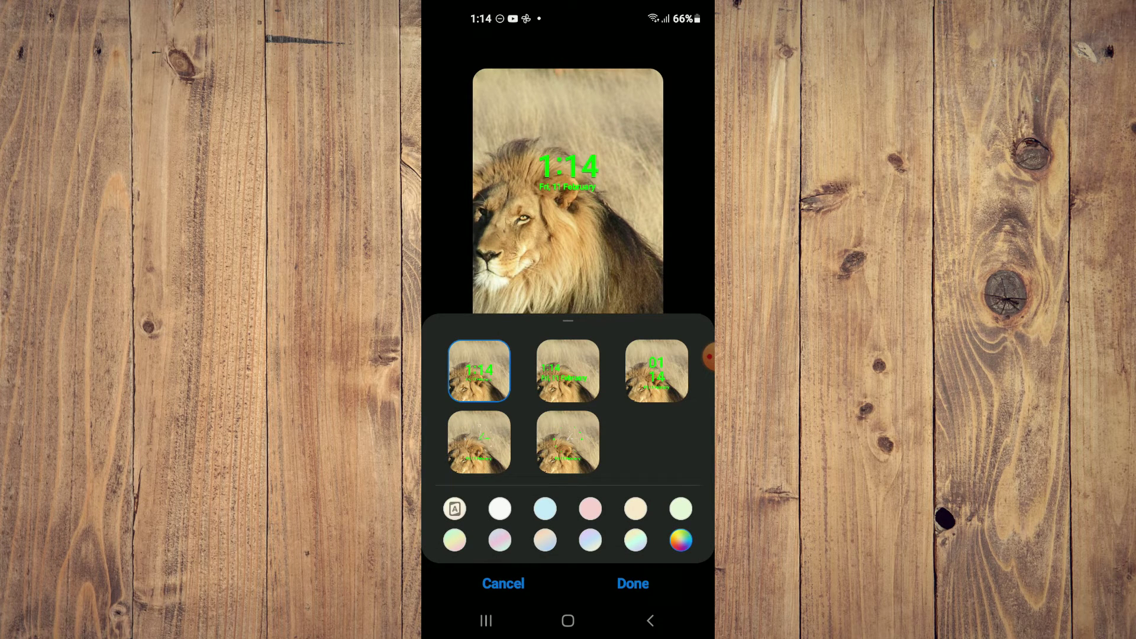
Save the green clock style and back out of Settings to the home screen.
click(632, 583)
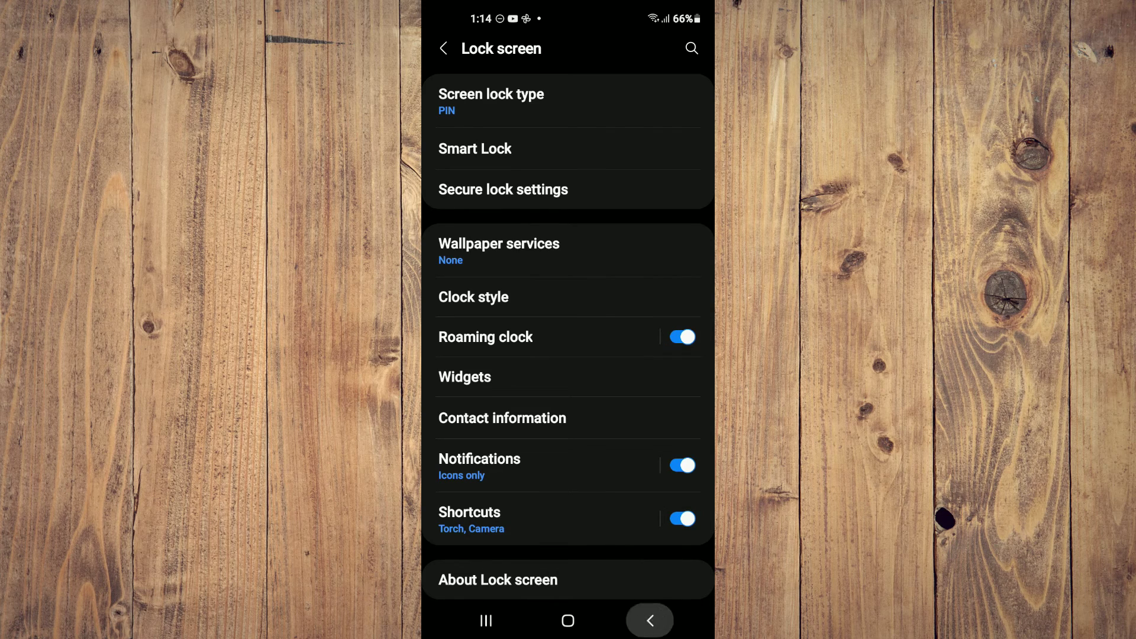
click(650, 621)
click(569, 619)
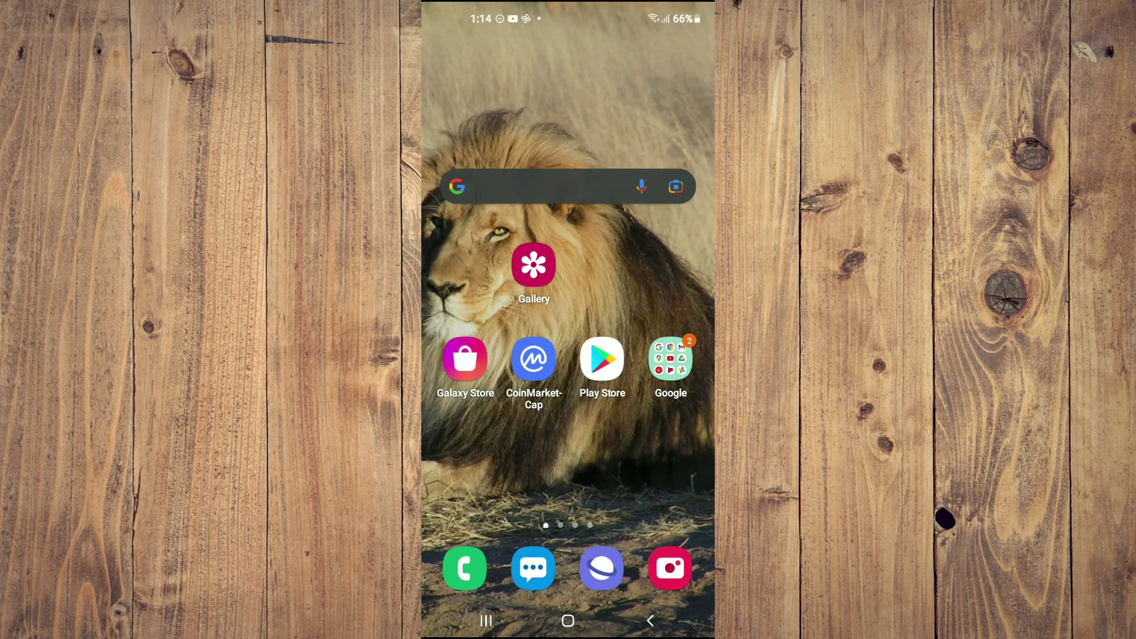